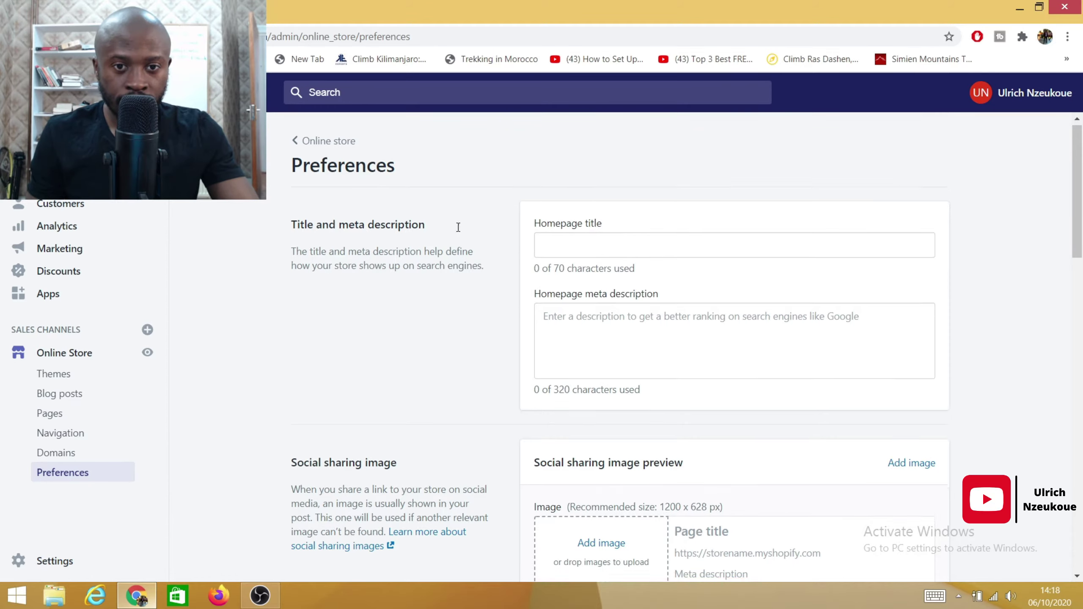
Scroll down the Preferences page until the Password protection section is visible
scroll(458, 232, down, 5)
scroll(467, 288, down, 4)
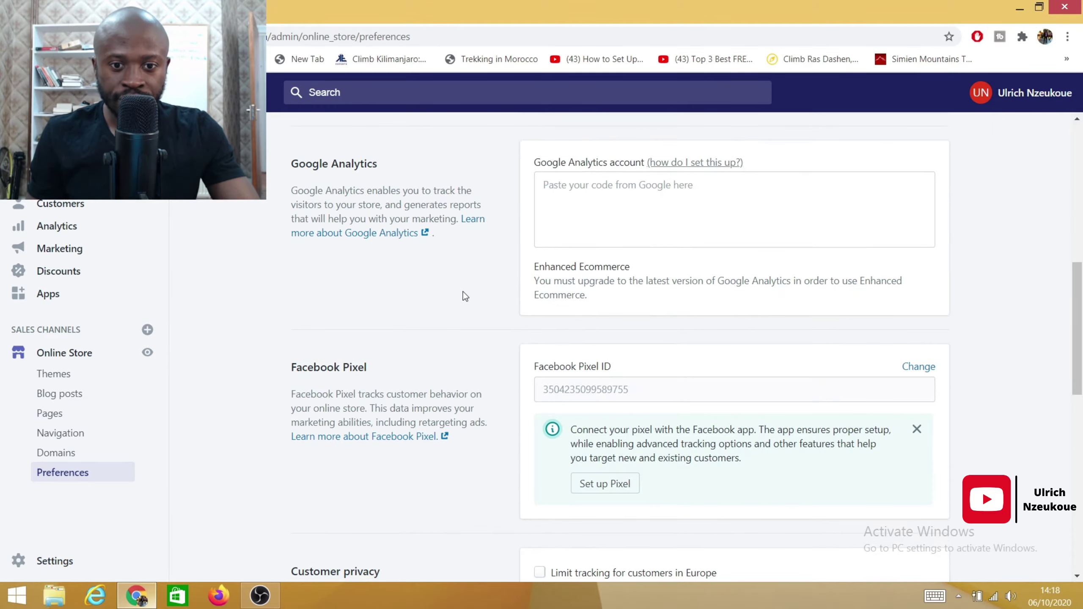
scroll(465, 318, down, 3)
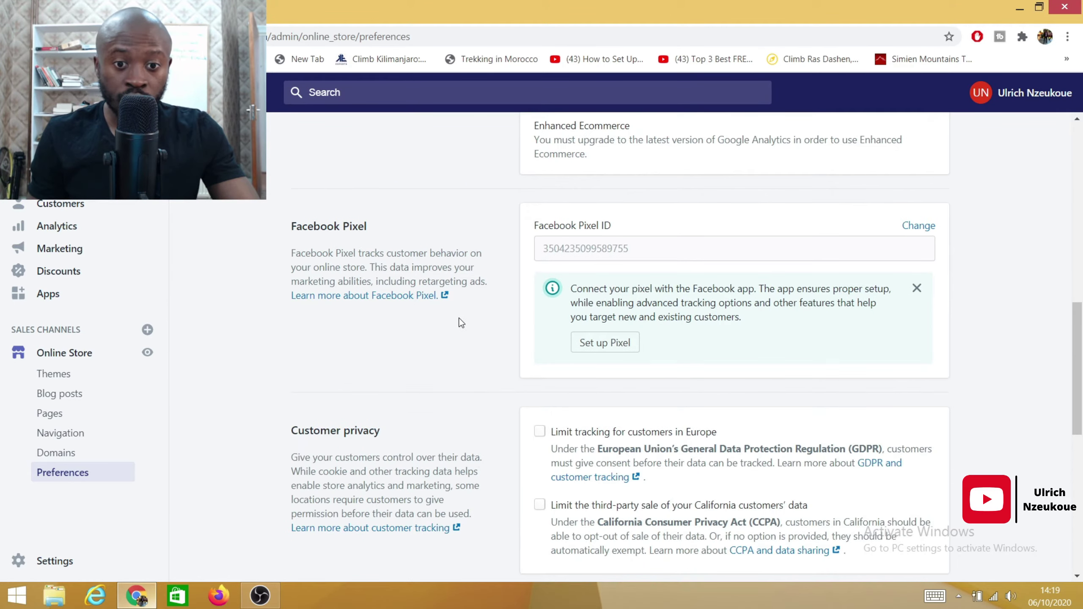
scroll(454, 324, down, 9)
scroll(451, 323, down, 1)
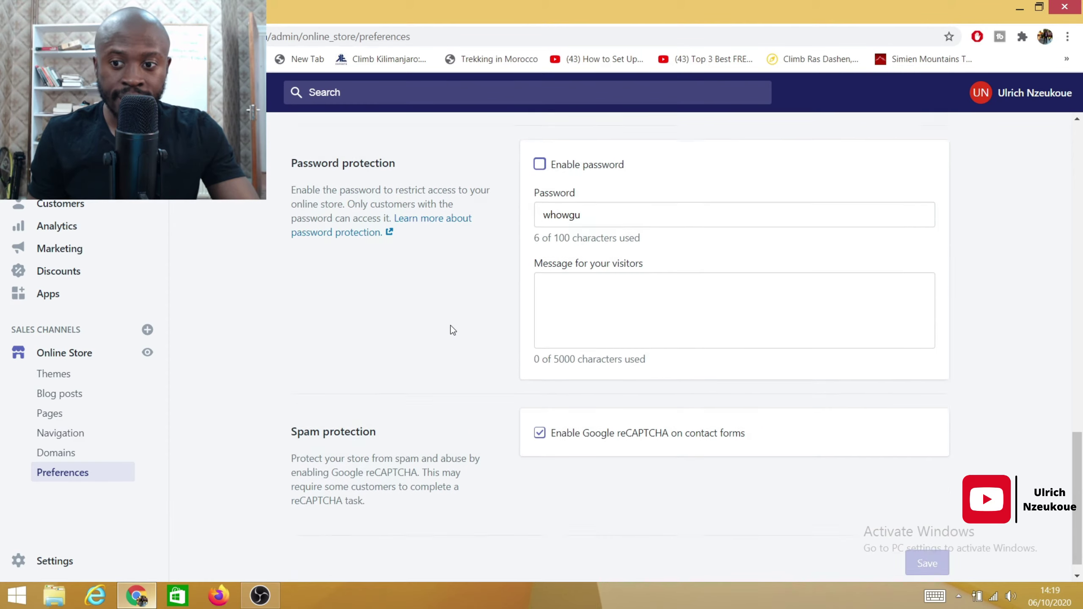
scroll(450, 326, up, 3)
scroll(450, 326, down, 3)
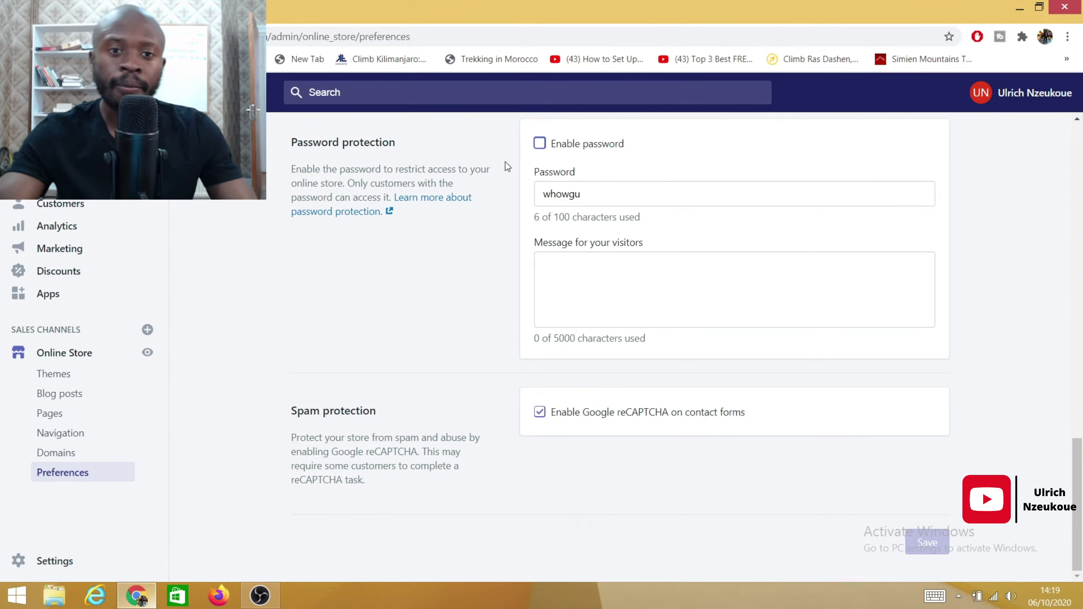
click(539, 143)
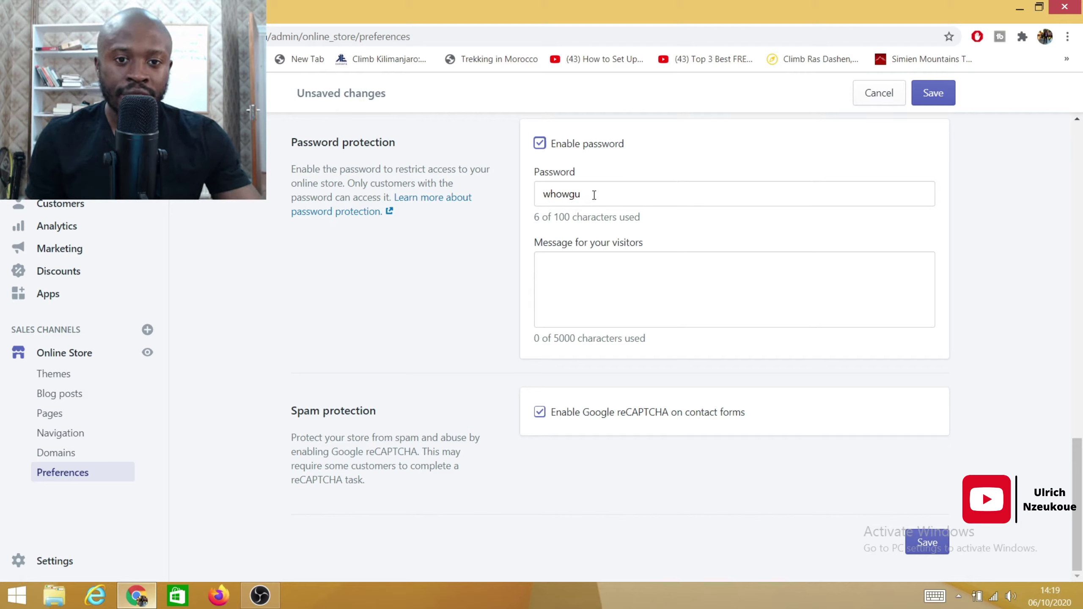
drag(594, 195, 540, 199)
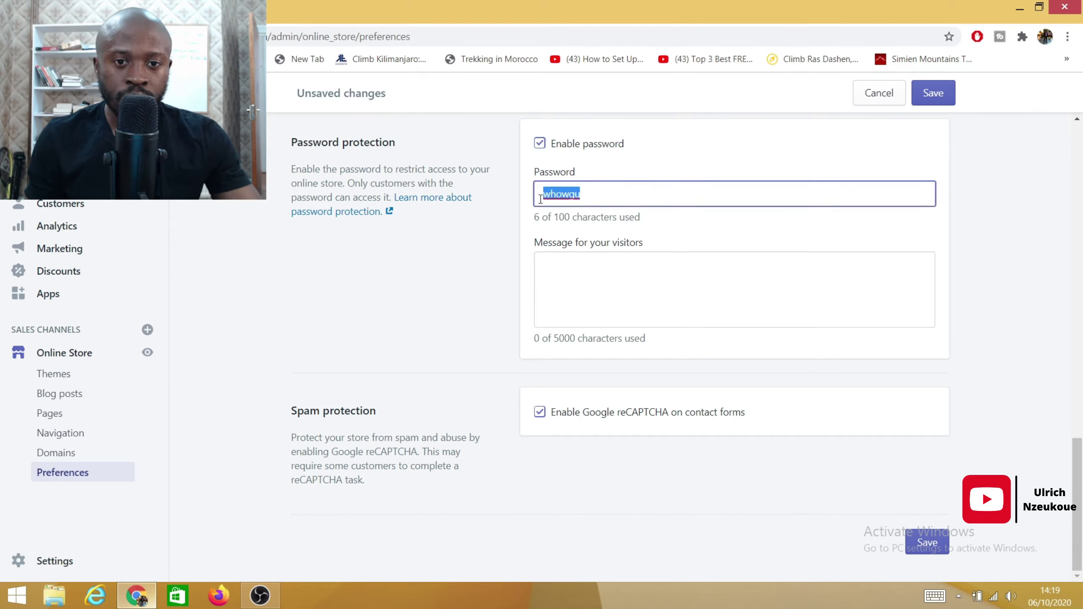
click(604, 202)
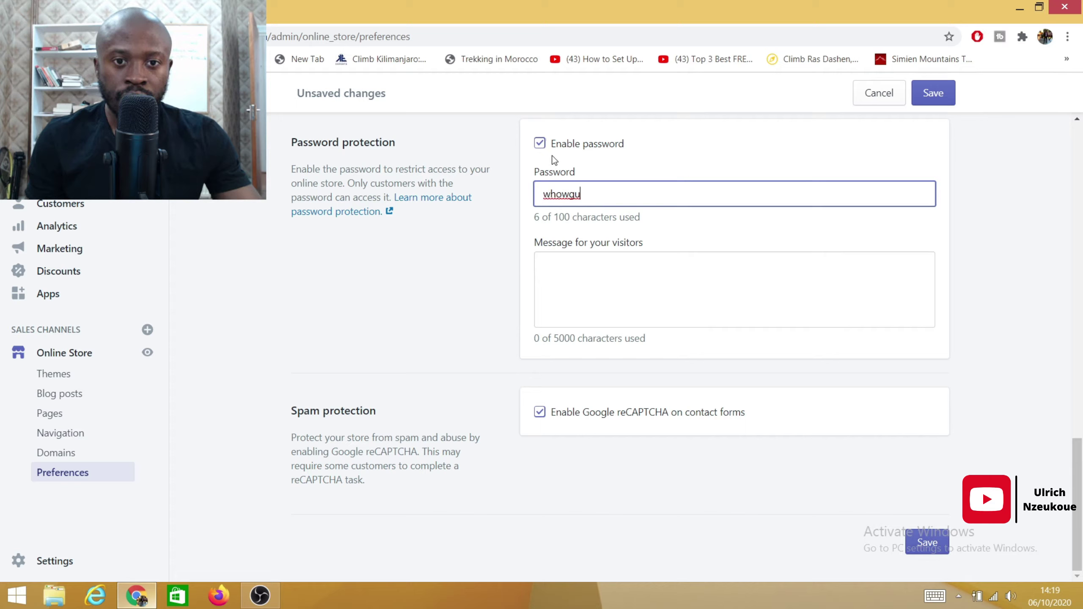
click(539, 145)
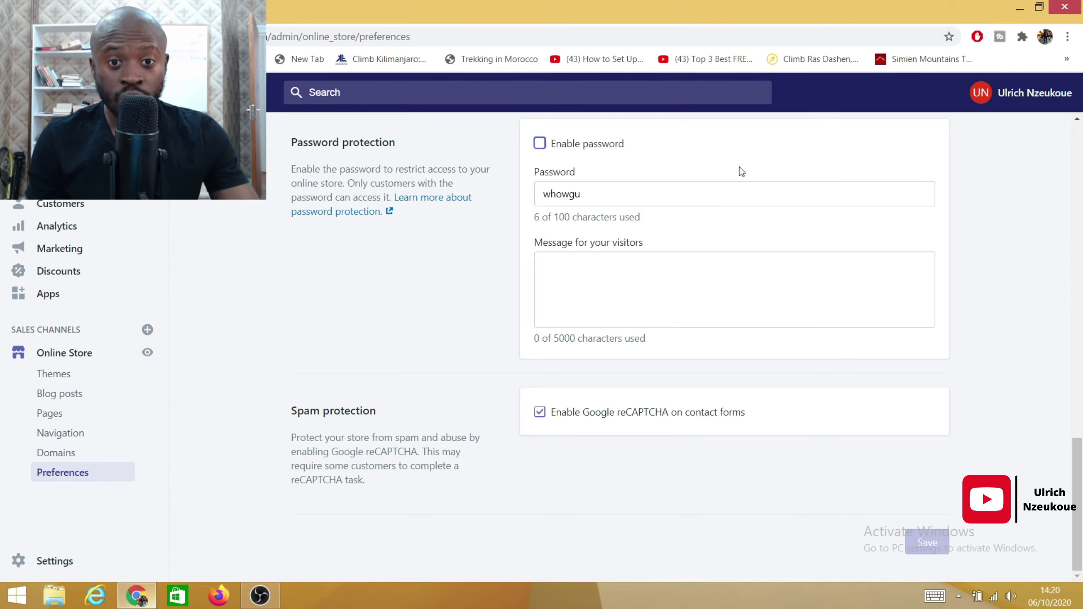
Load yourequipments1.com in a new Chrome tab to view the storefront homepage
key(ctrl+t)
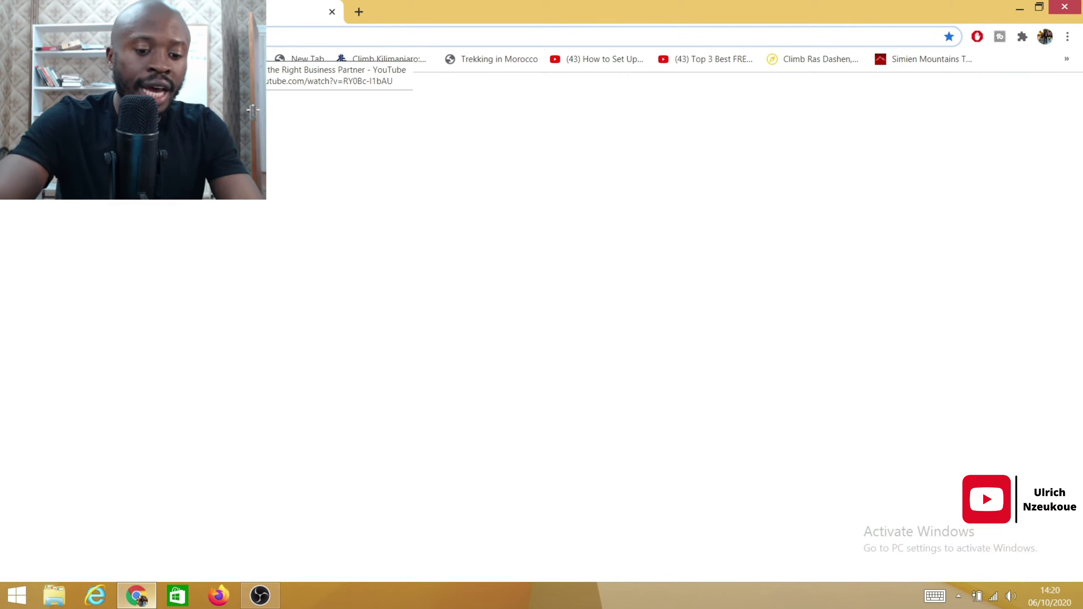
text(y)
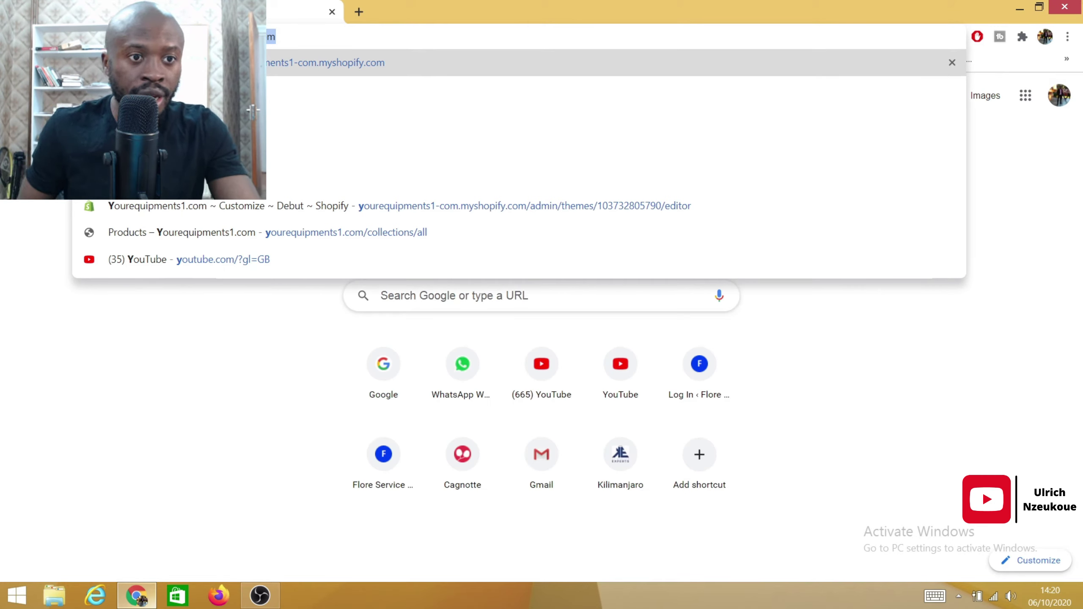
key(Right)
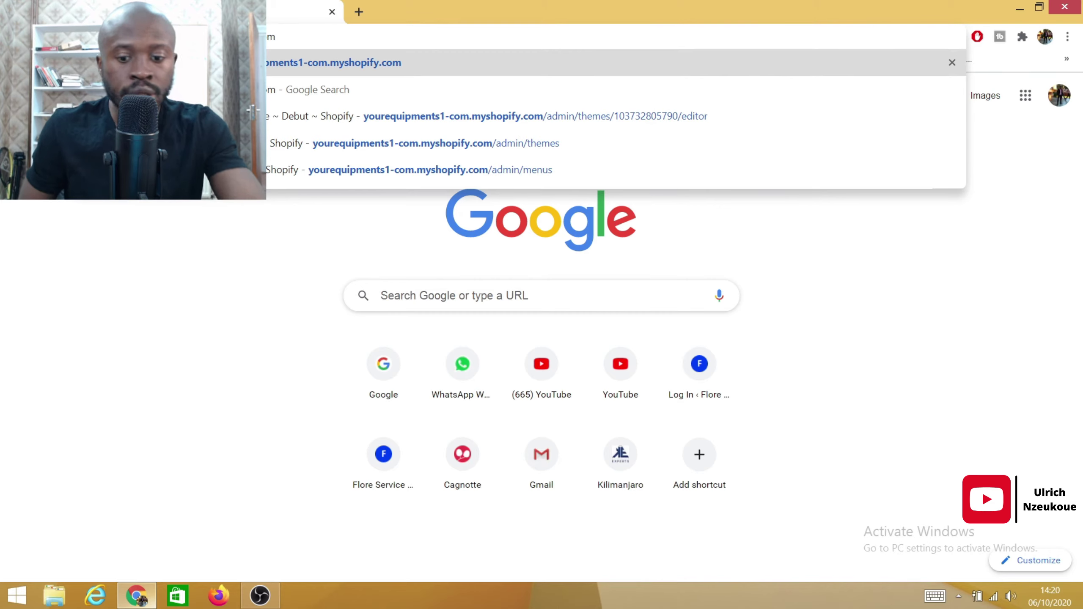
key(BackSpace)
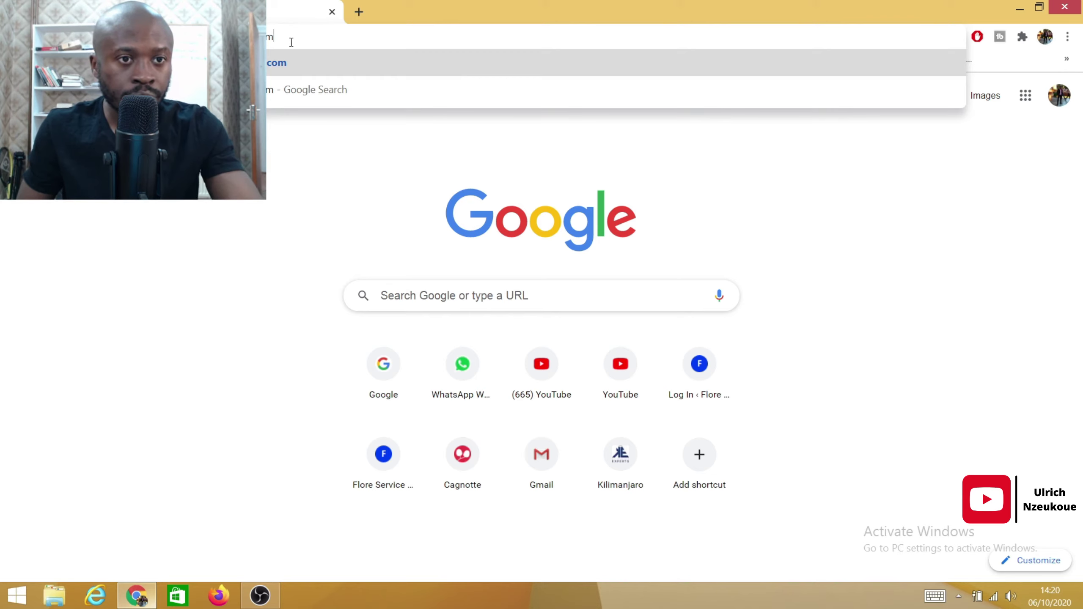
key(BackSpace)
key(BackSpace)
key(BackSpace)
key(BackSpace)
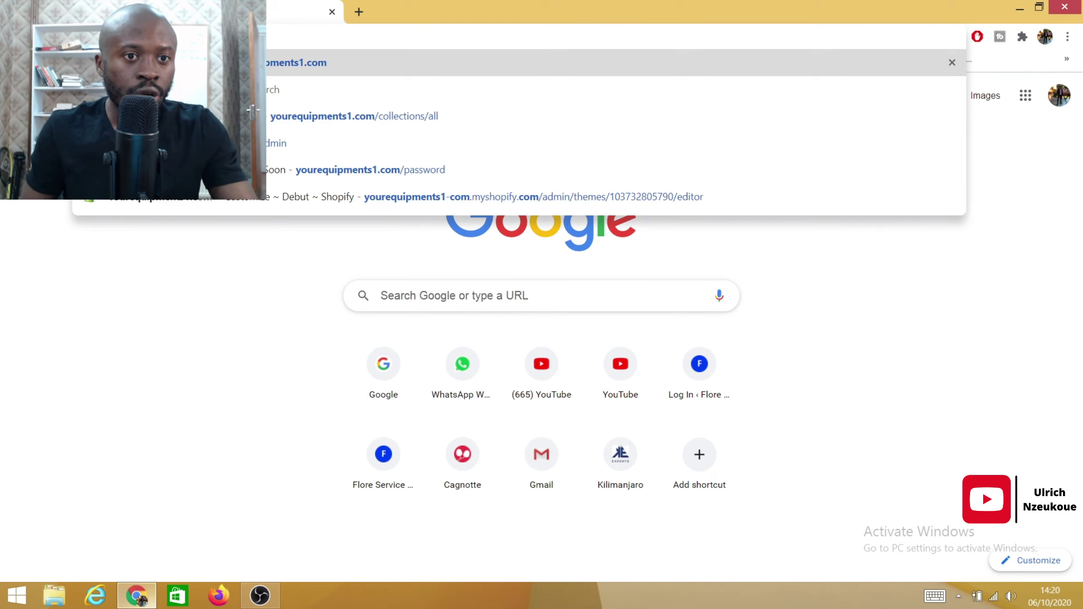
key(Return)
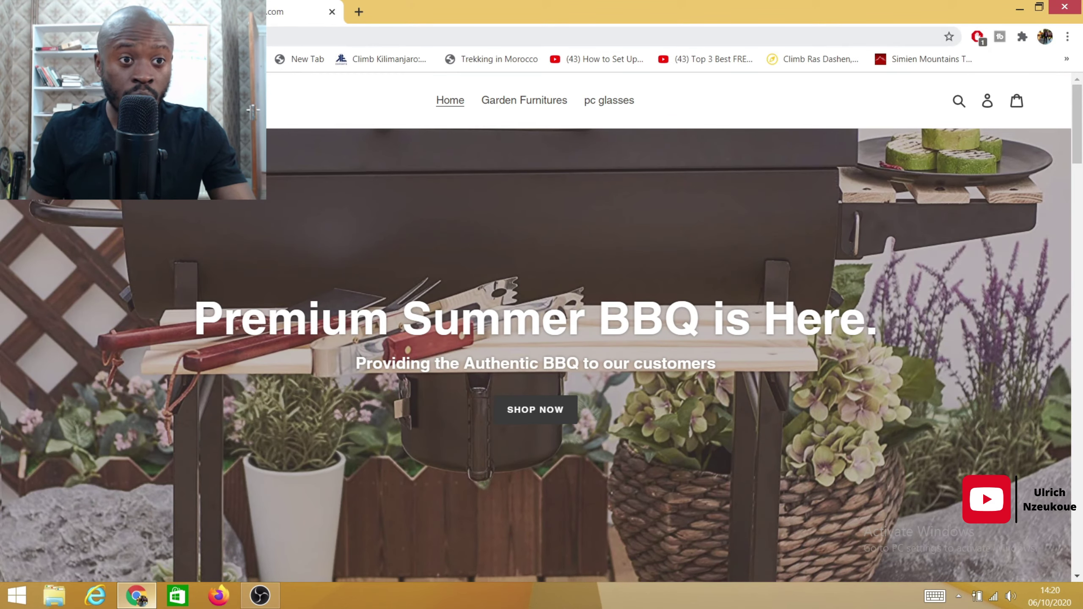
scroll(395, 136, down, 10)
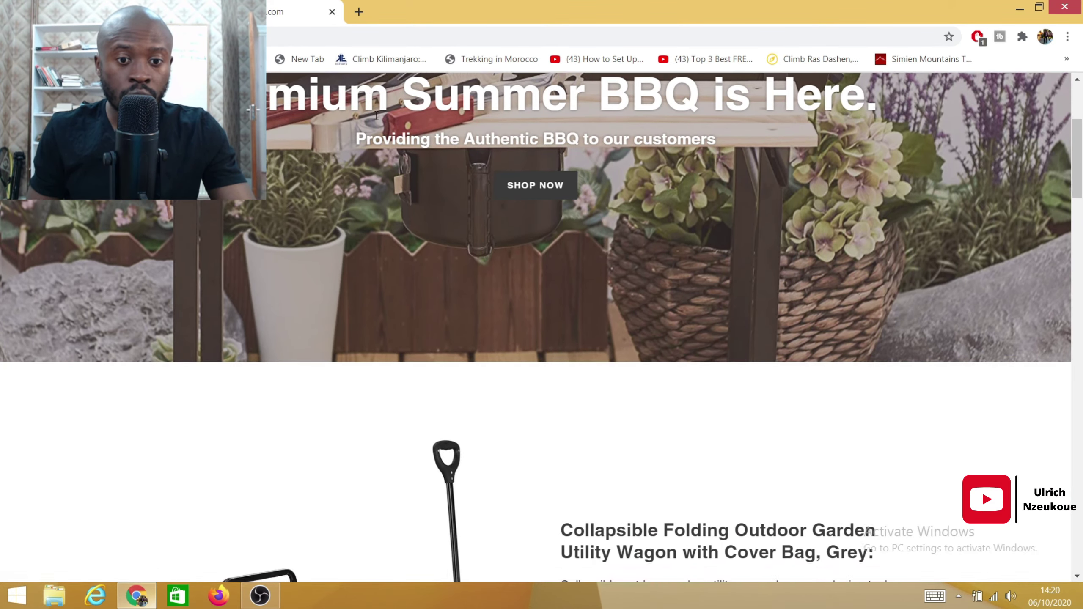
scroll(396, 140, down, 15)
scroll(418, 190, down, 5)
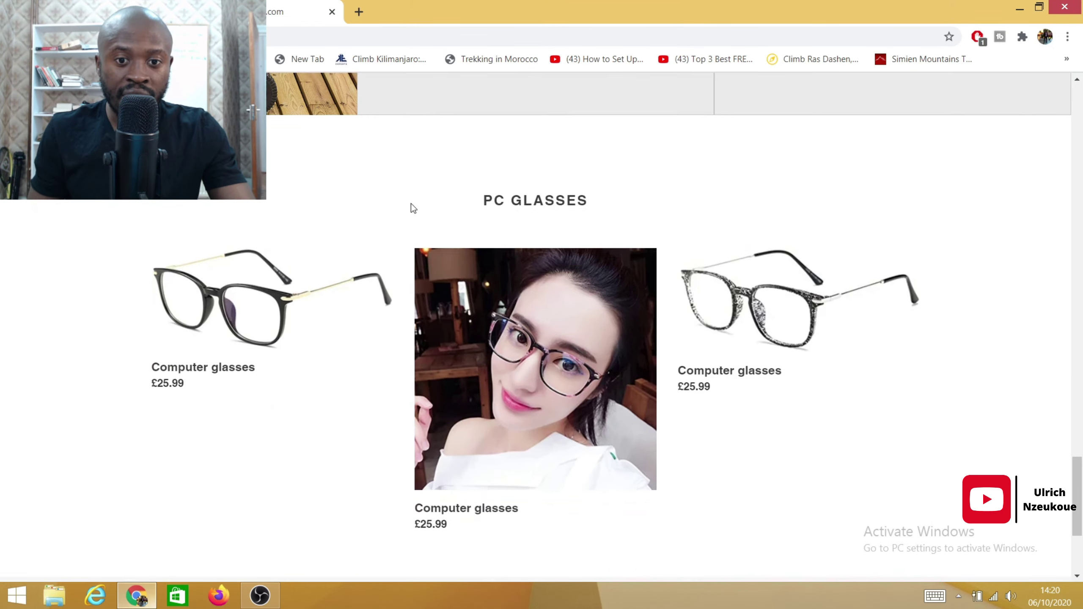
scroll(411, 203, up, 11)
scroll(409, 192, up, 20)
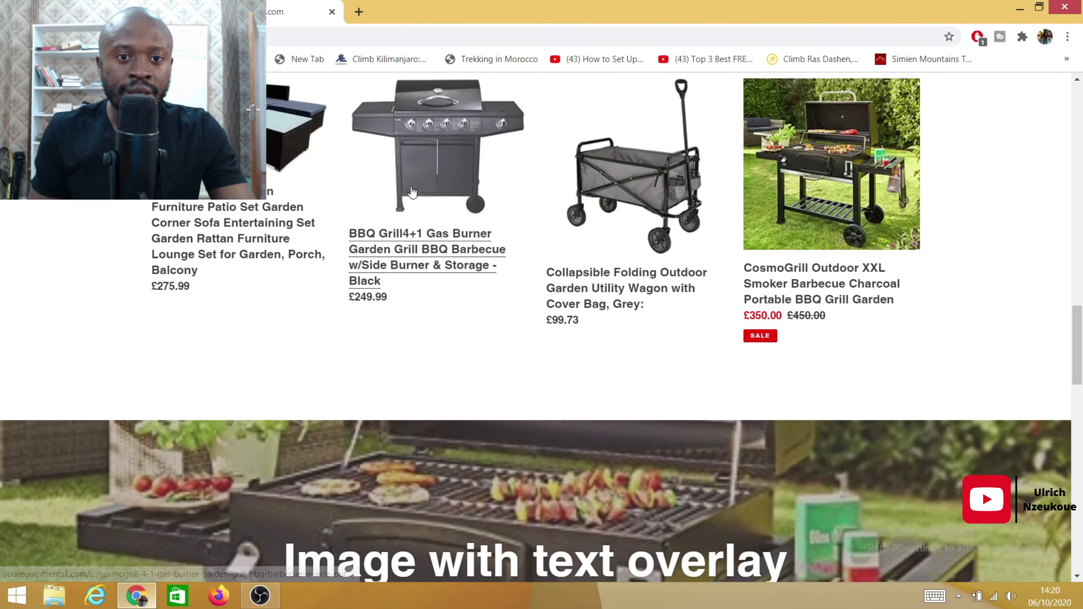
scroll(411, 193, up, 1)
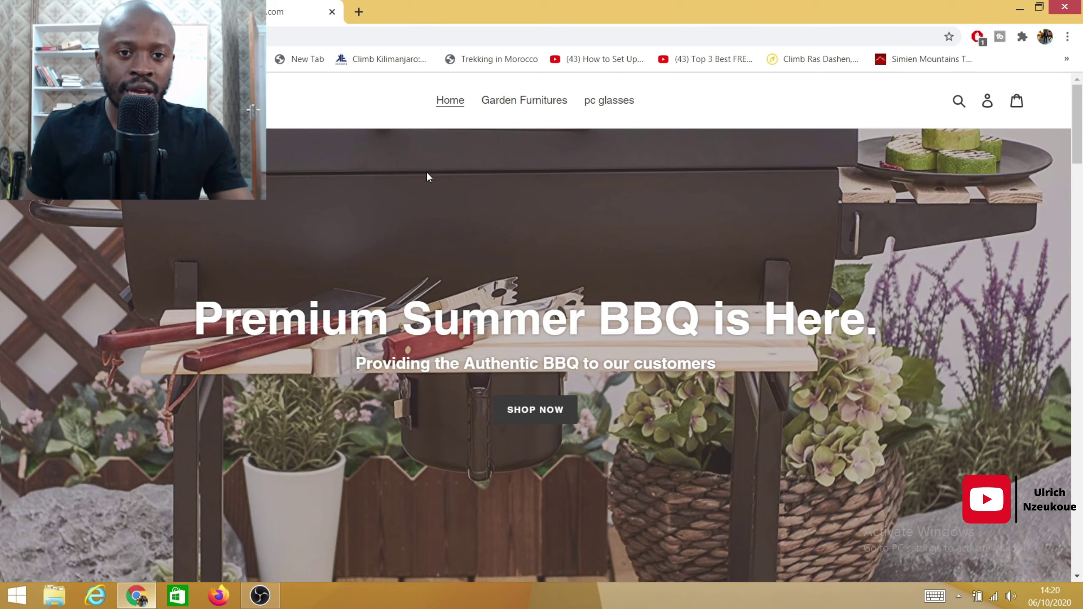
scroll(530, 434, down, 15)
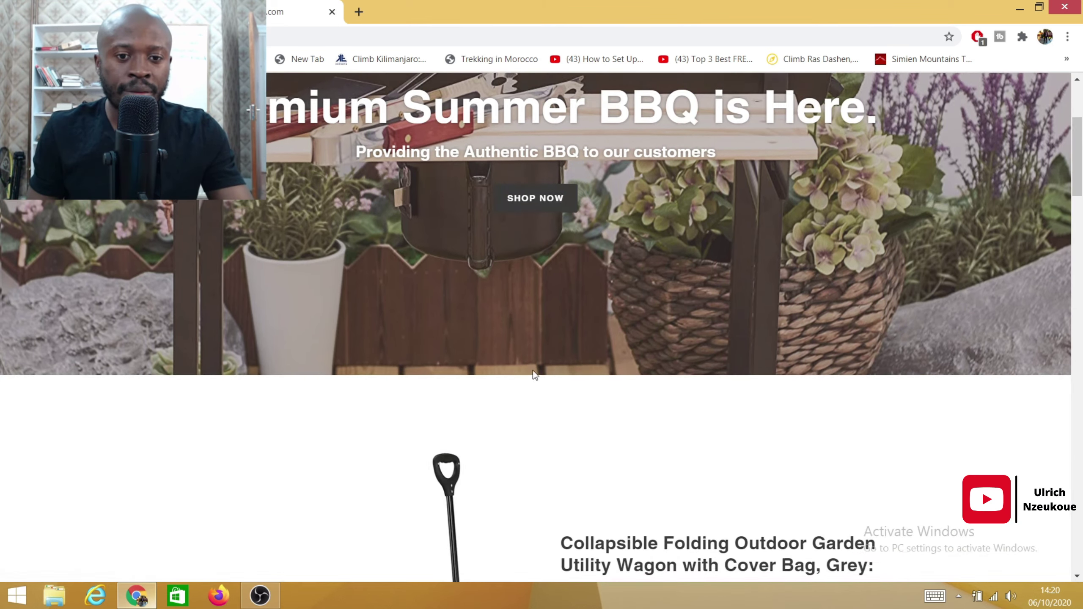
scroll(526, 415, down, 12)
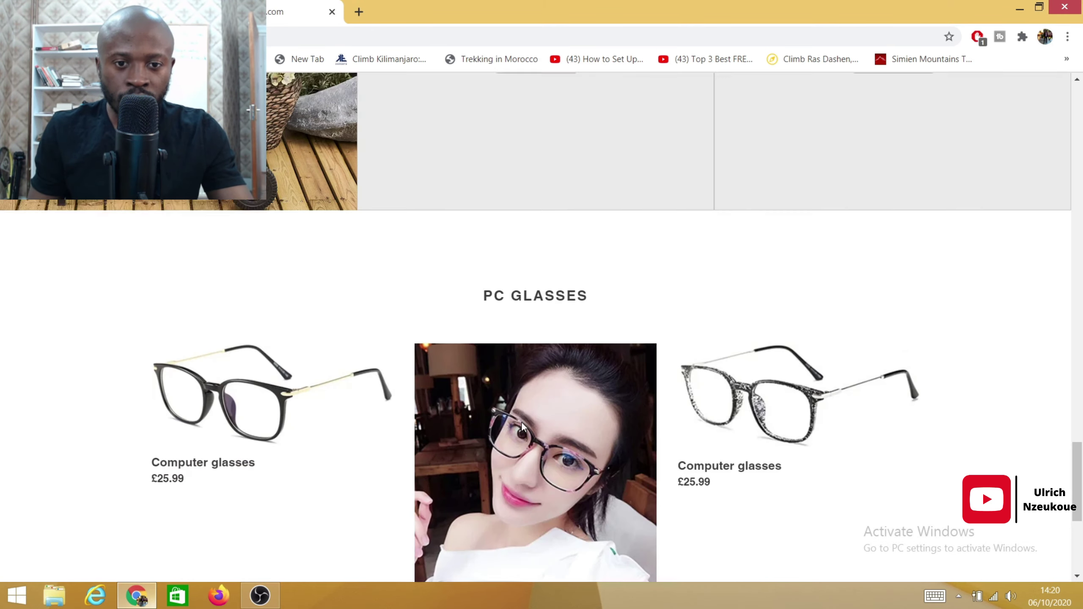
scroll(452, 390, up, 5)
scroll(461, 388, up, 10)
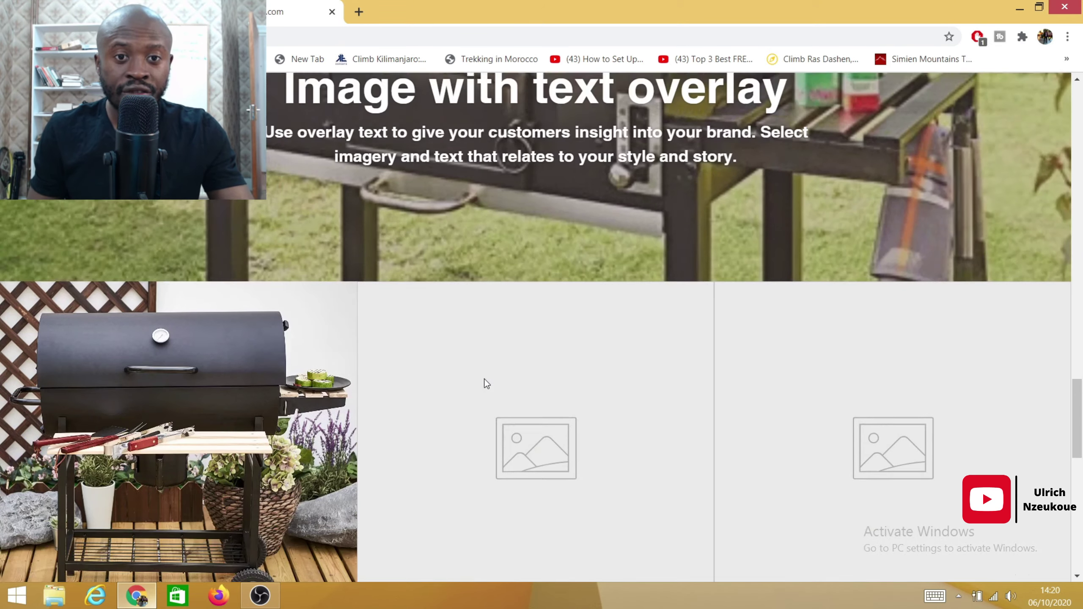
scroll(490, 384, up, 8)
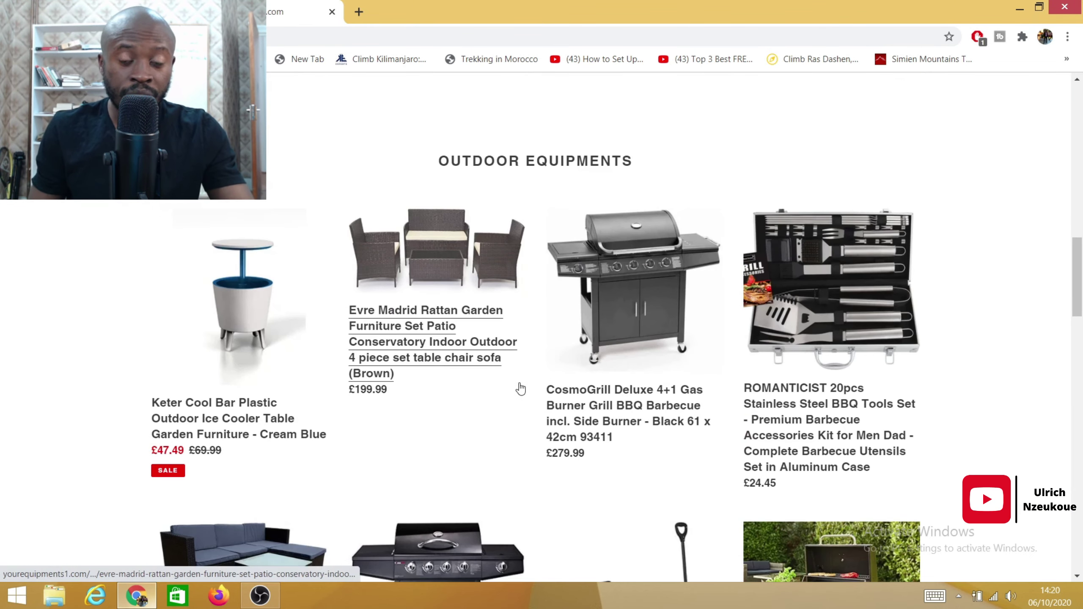
scroll(637, 360, up, 15)
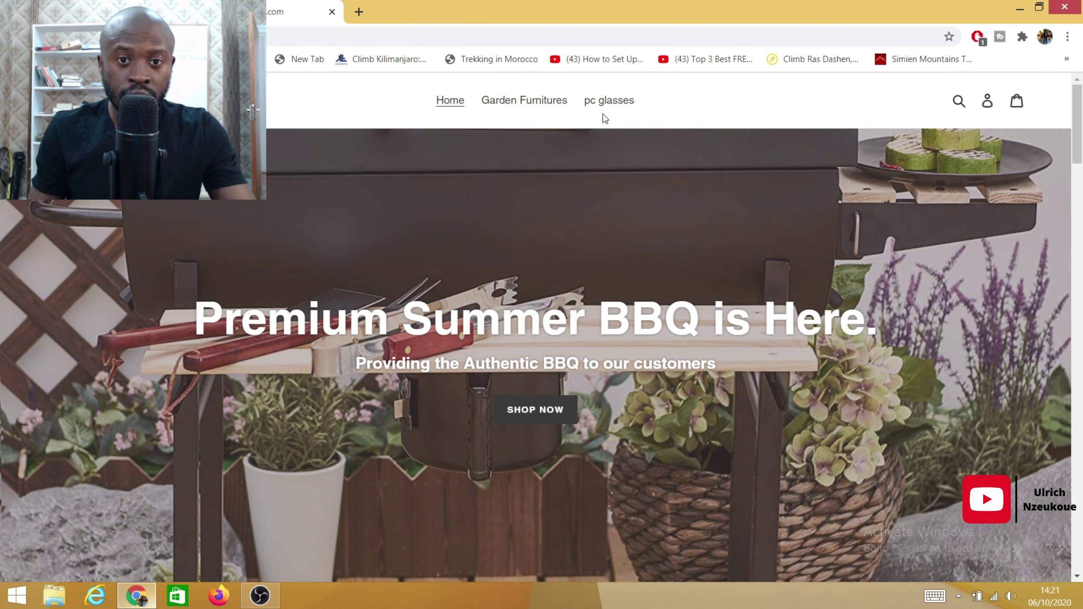
scroll(502, 198, down, 12)
scroll(486, 226, down, 12)
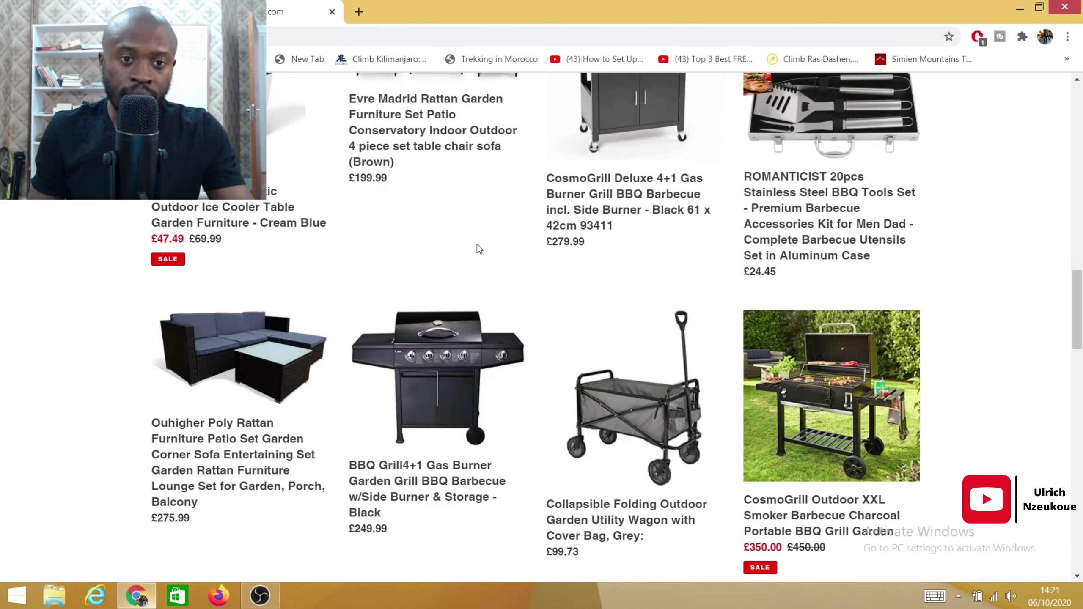